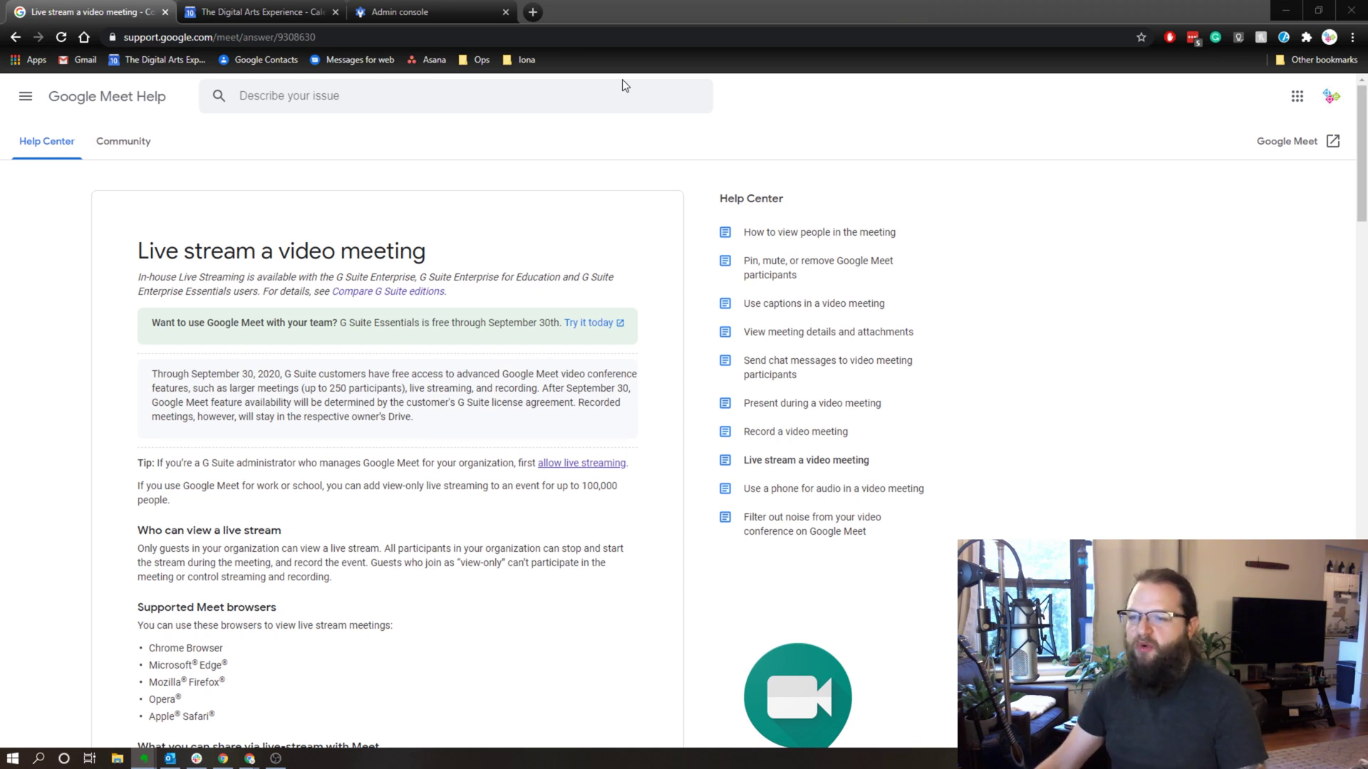
In the Google Admin console, open the Google Meet video settings and check whether people may stream their meetings.
left_click(411, 16)
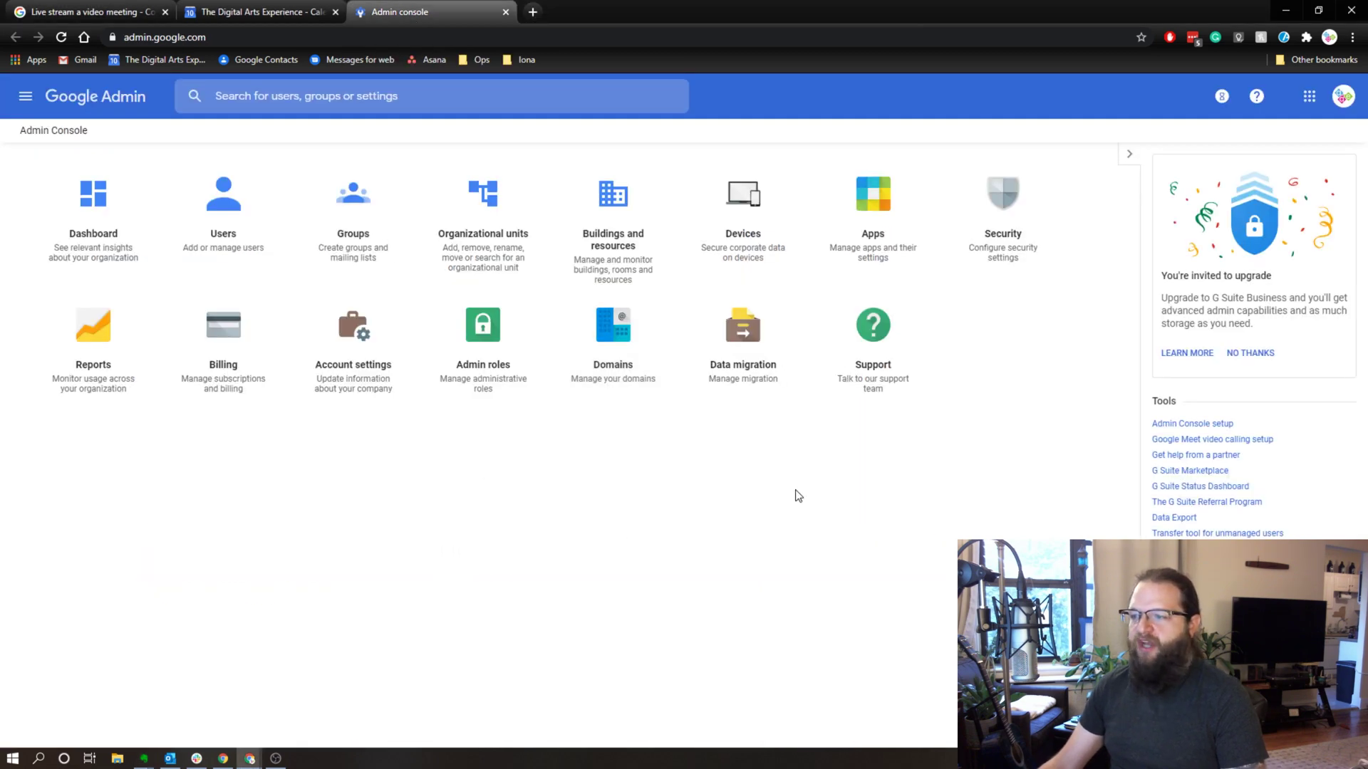
left_click(868, 248)
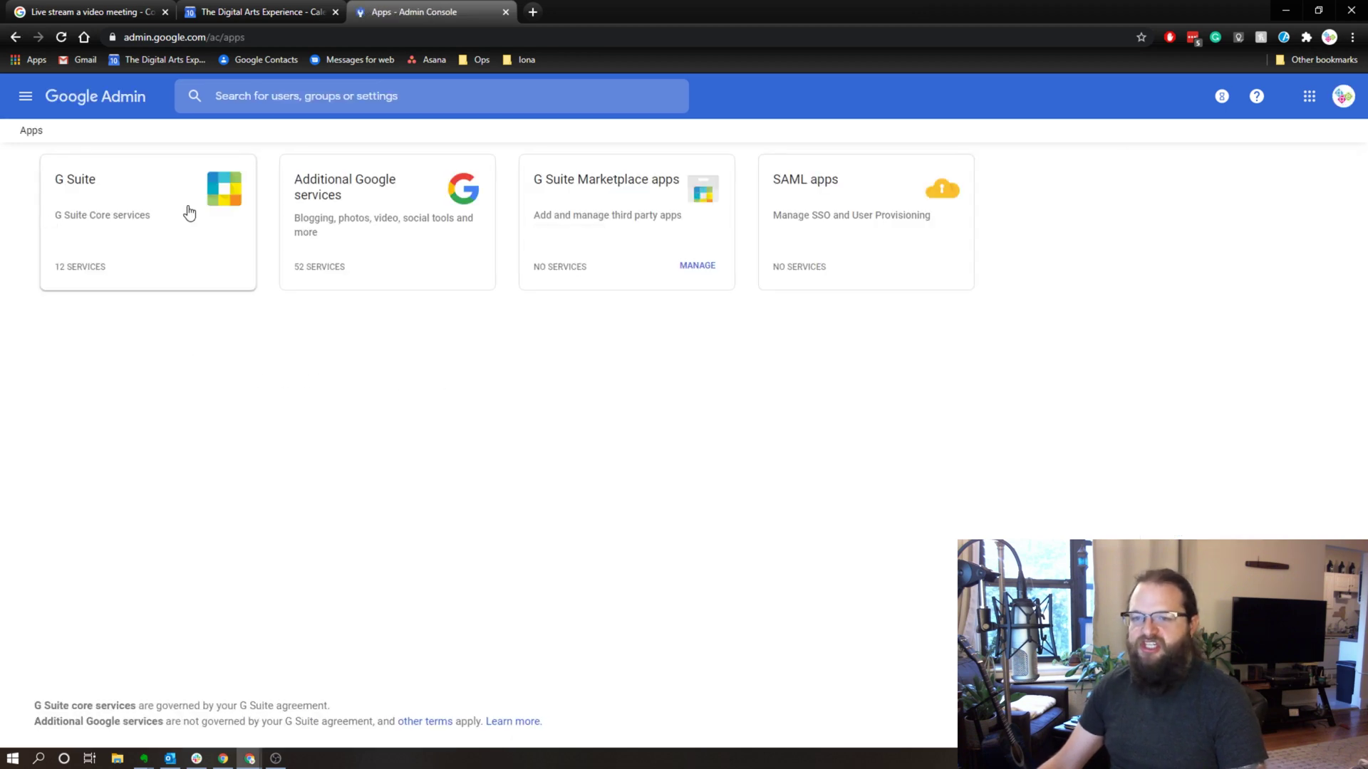
left_click(180, 223)
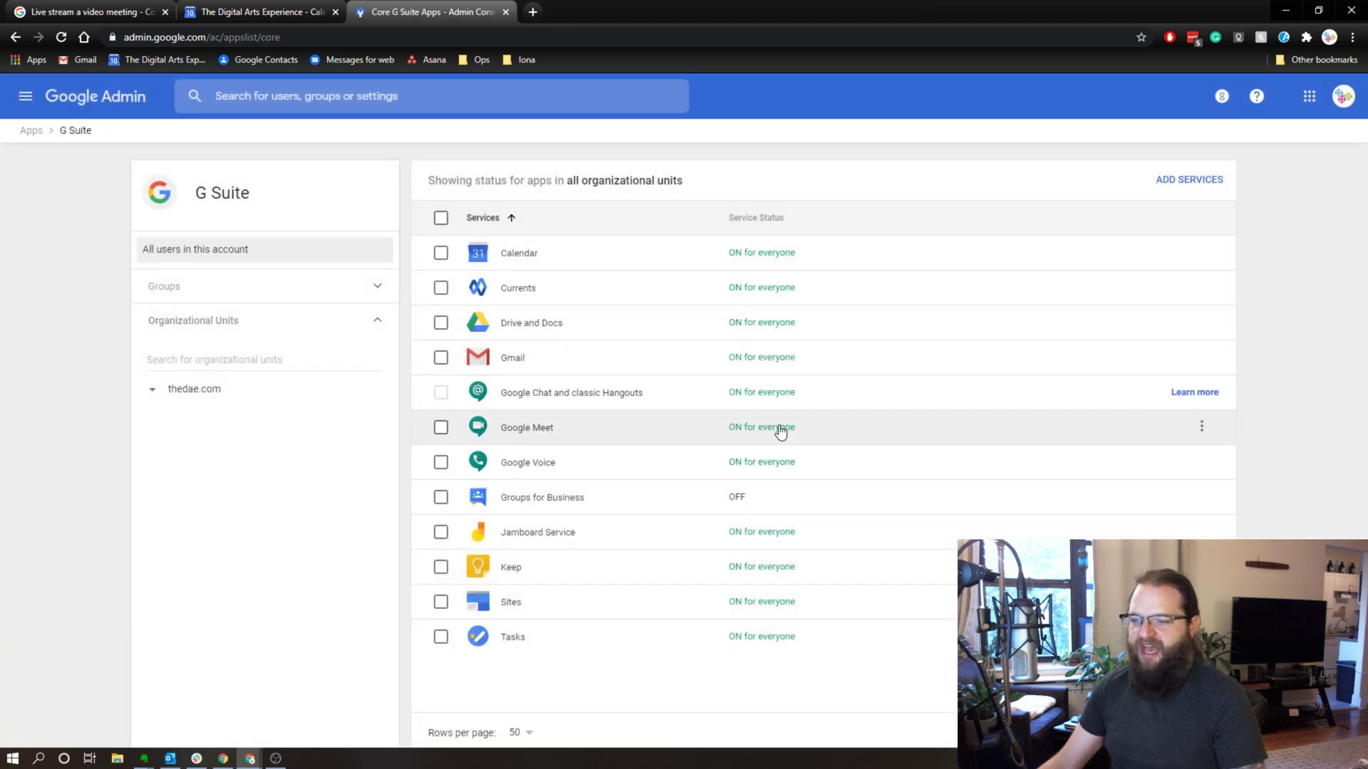
left_click(527, 430)
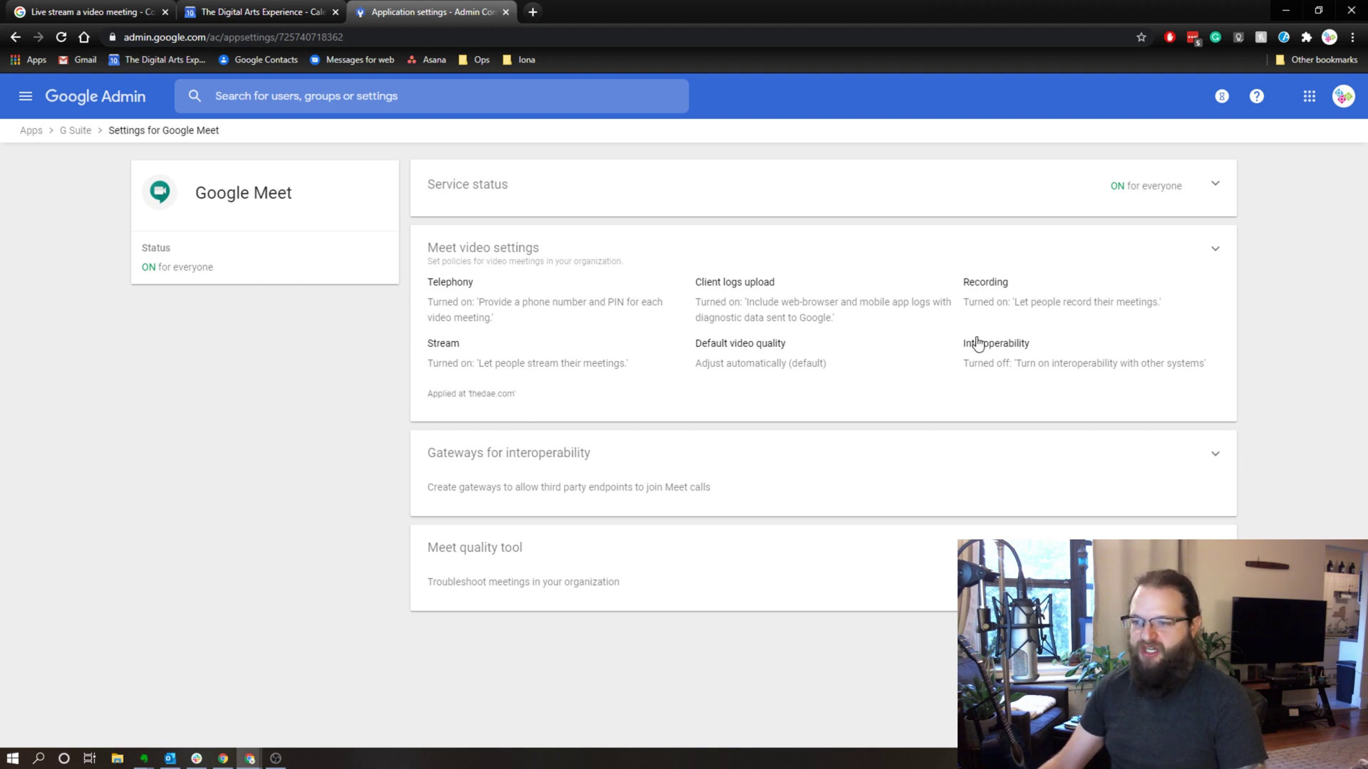
left_click(1215, 250)
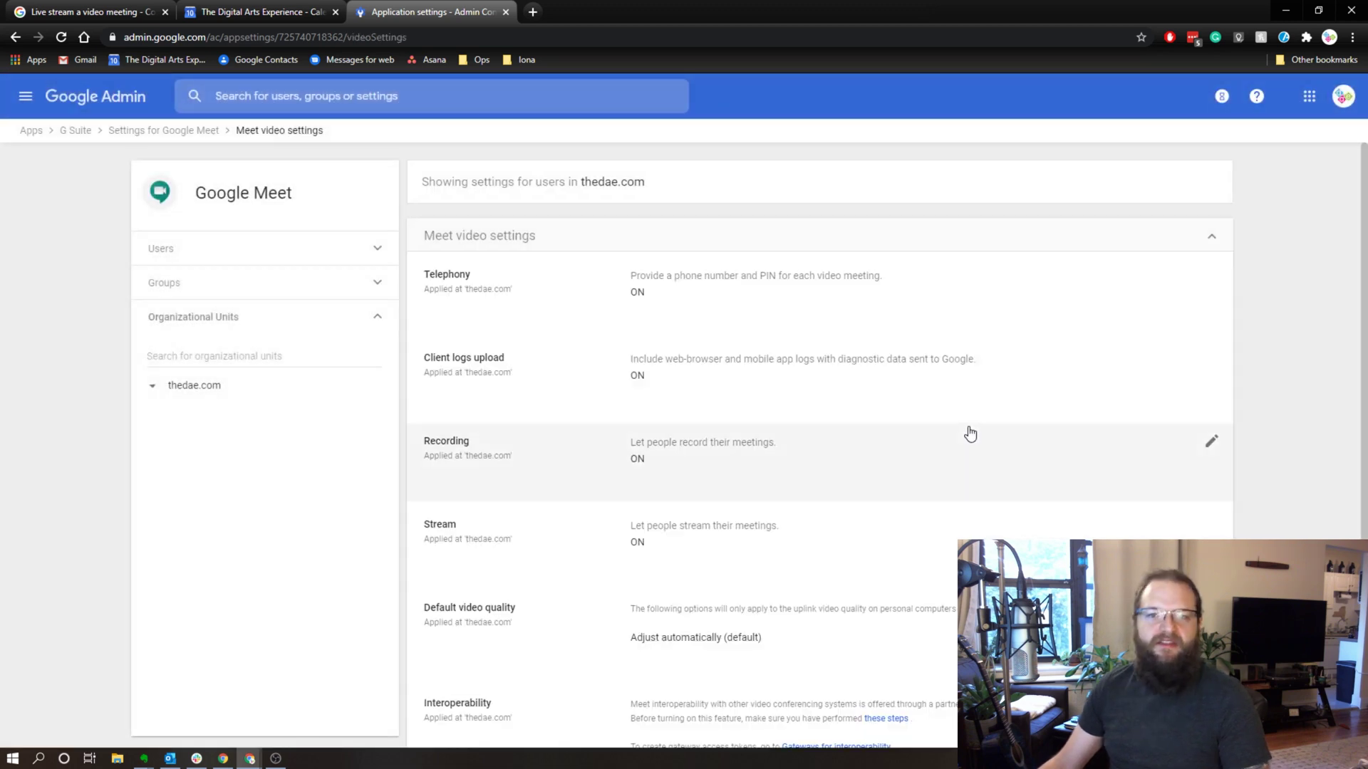
scroll(858, 449, "down", 1)
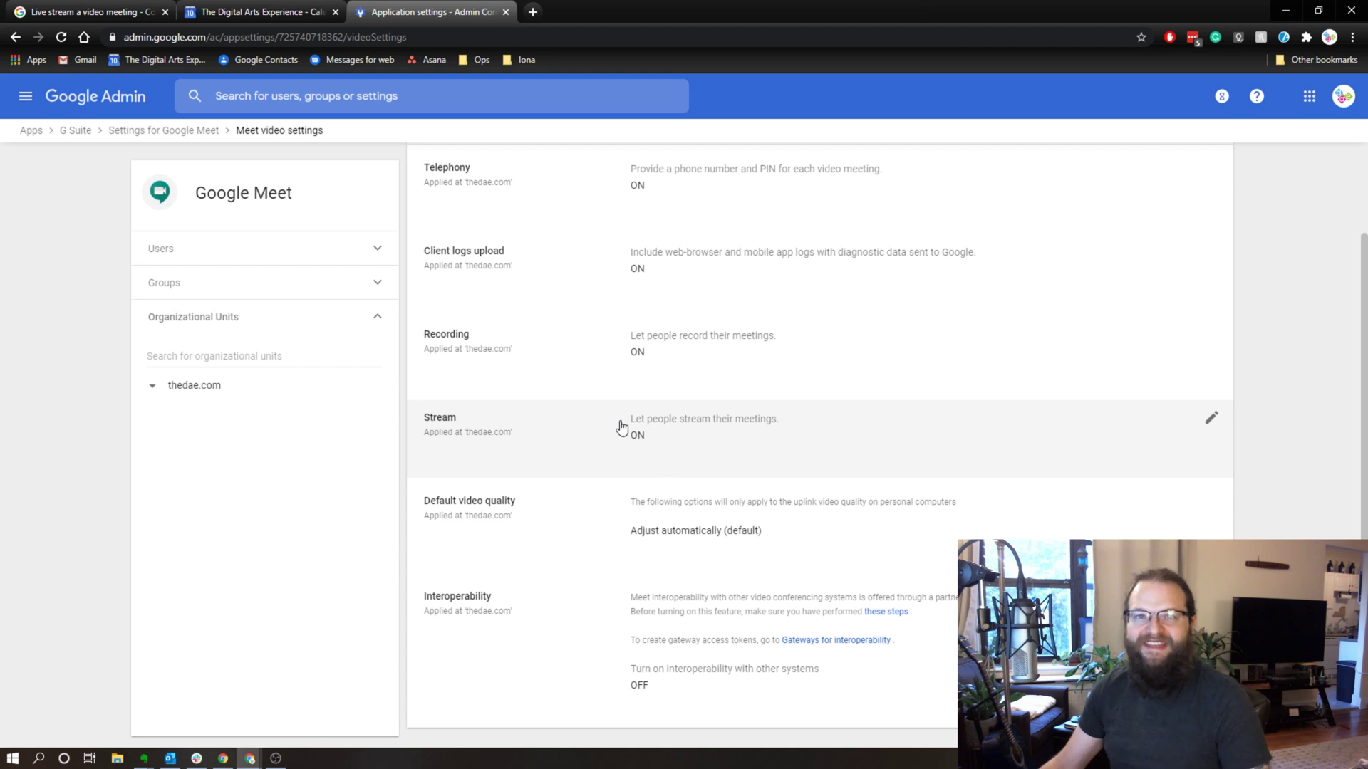
In Google Calendar, create a "Test stream" event on Tuesday, August 11, 12:00–1:00pm with Google Meet video conferencing.
left_click(229, 12)
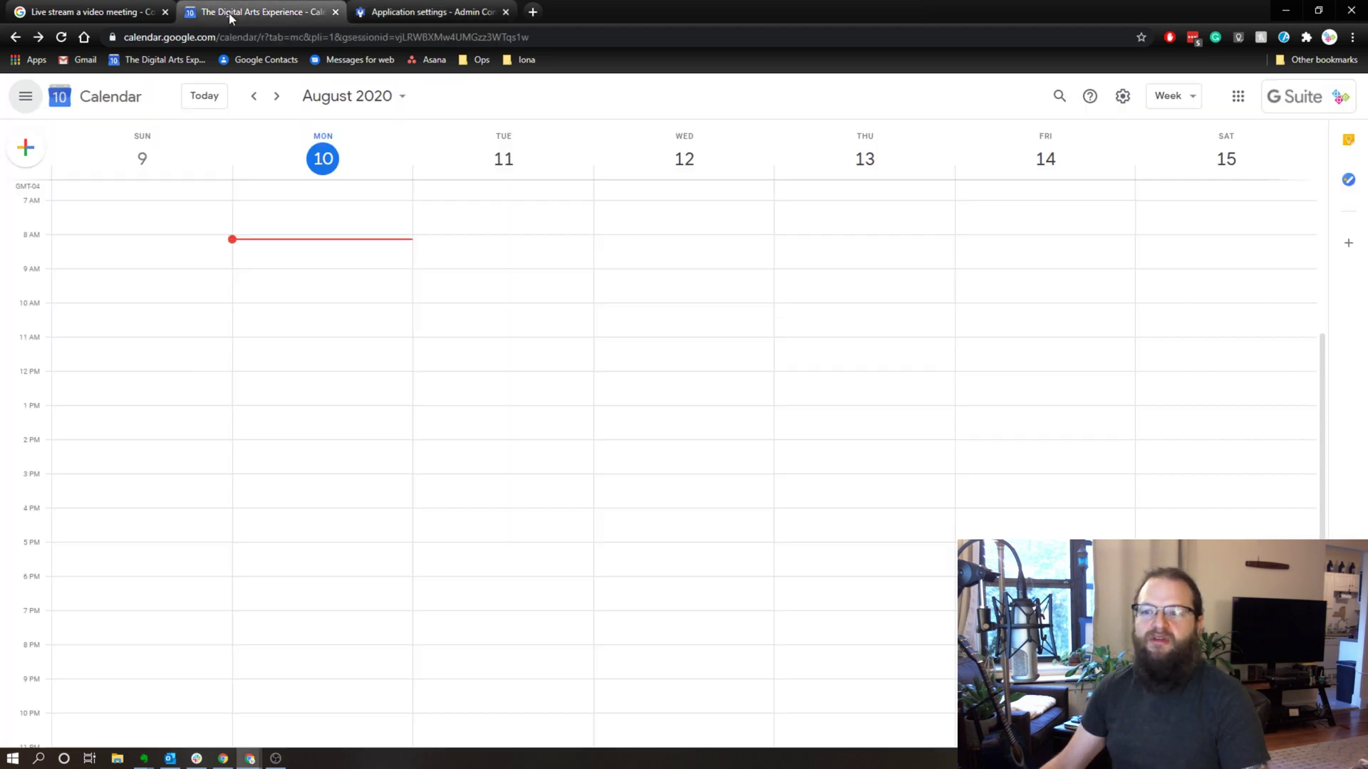
left_click(470, 380)
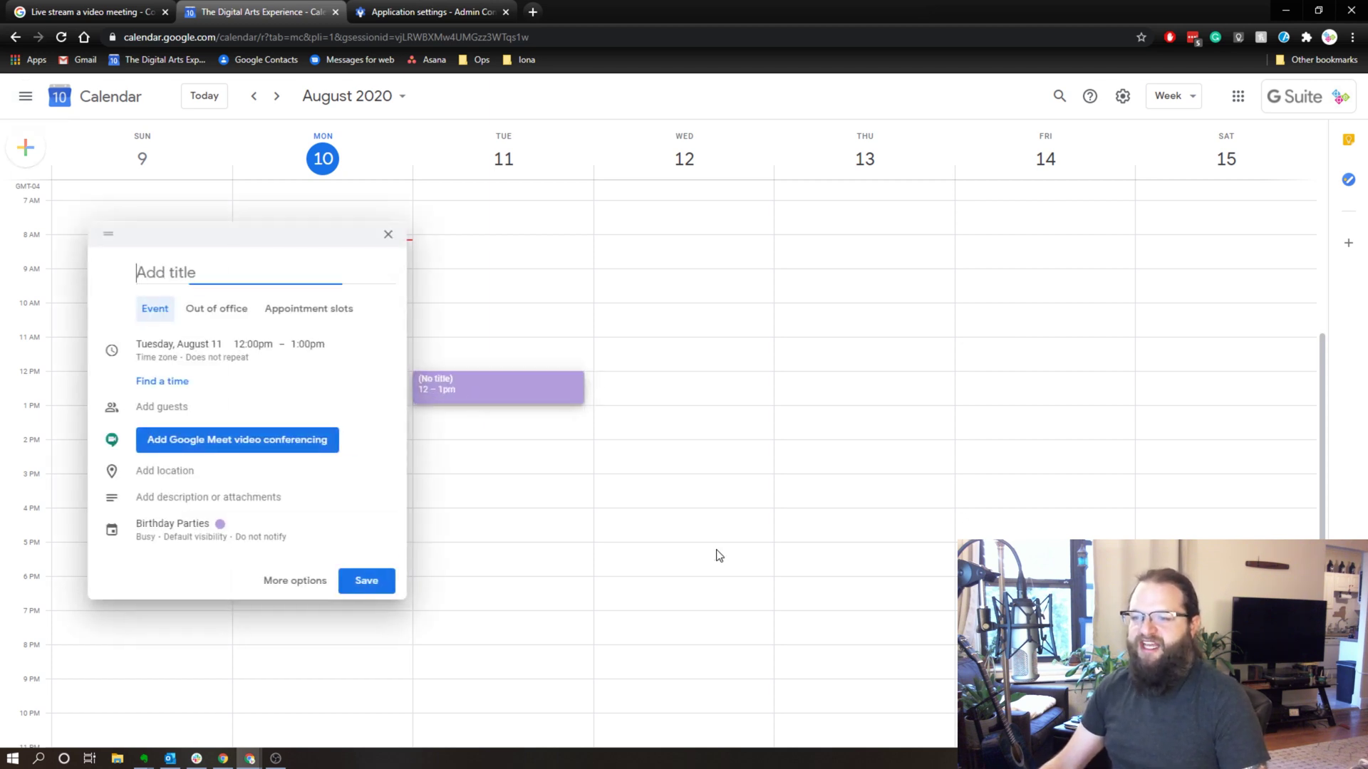
type("Test stream")
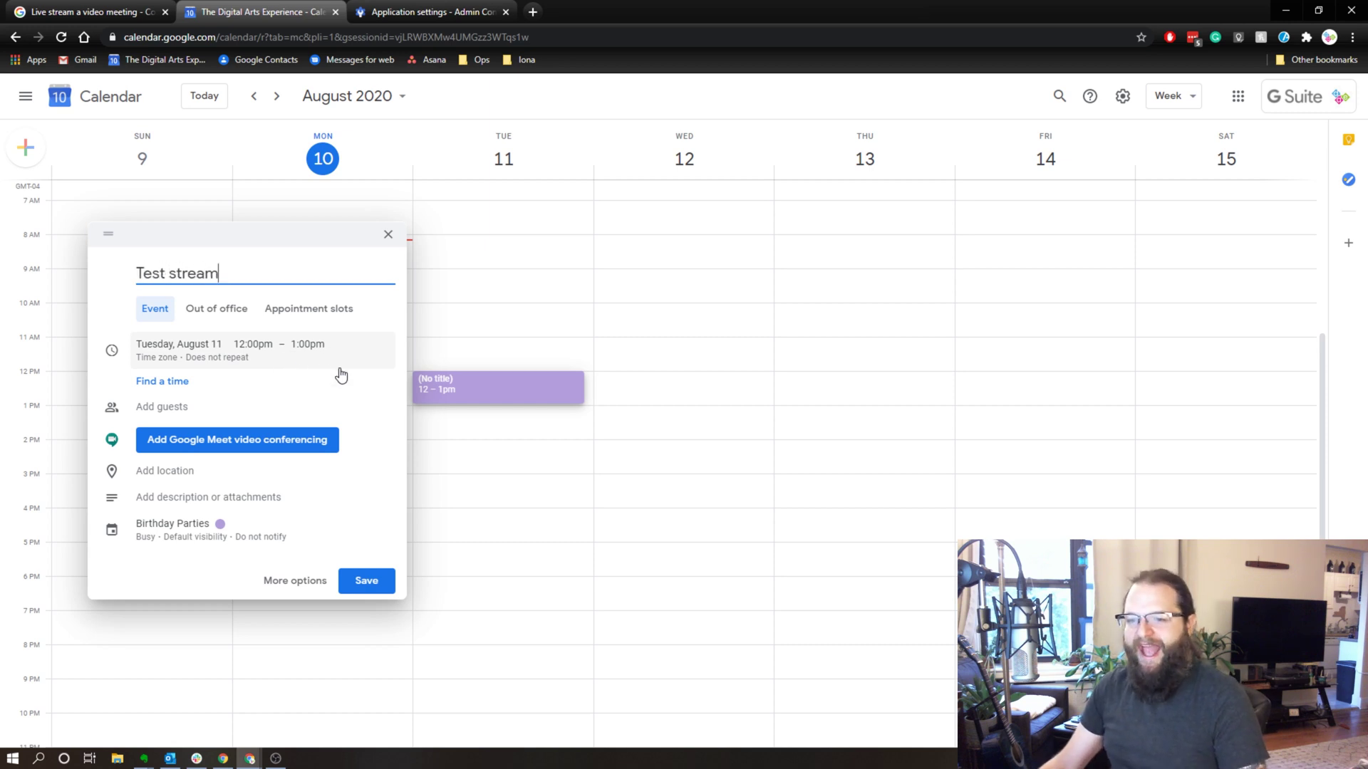
left_click(260, 440)
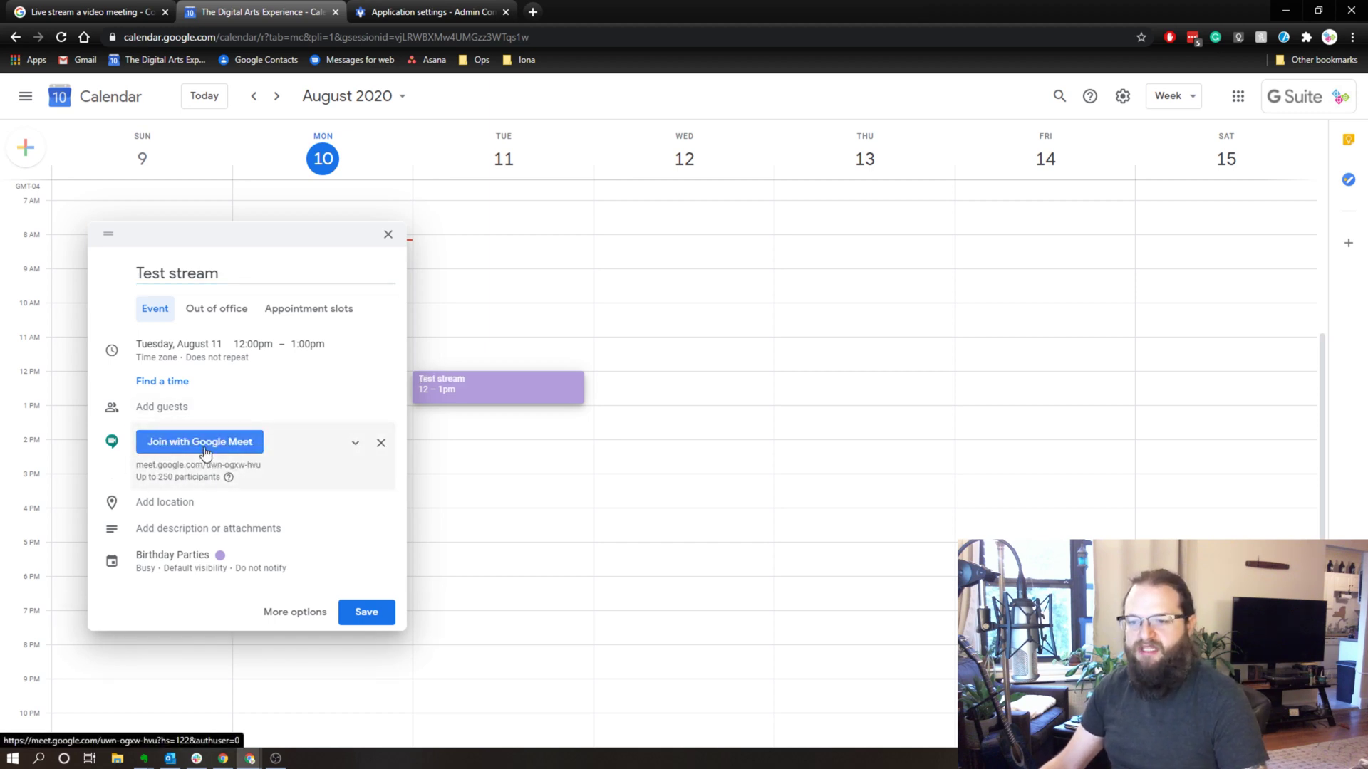
left_click(174, 406)
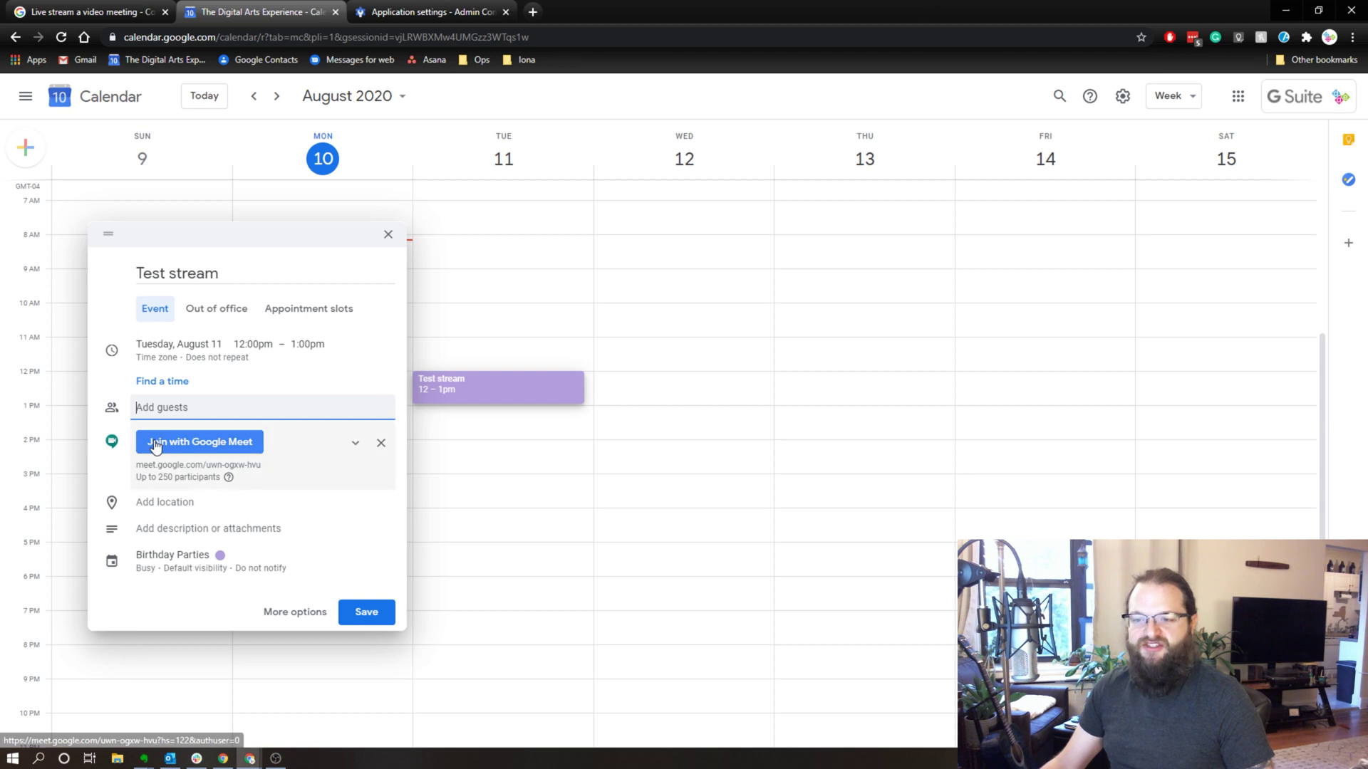
Add a live stream to the event's Meet conference, copy the stream link and save the event.
left_click(355, 444)
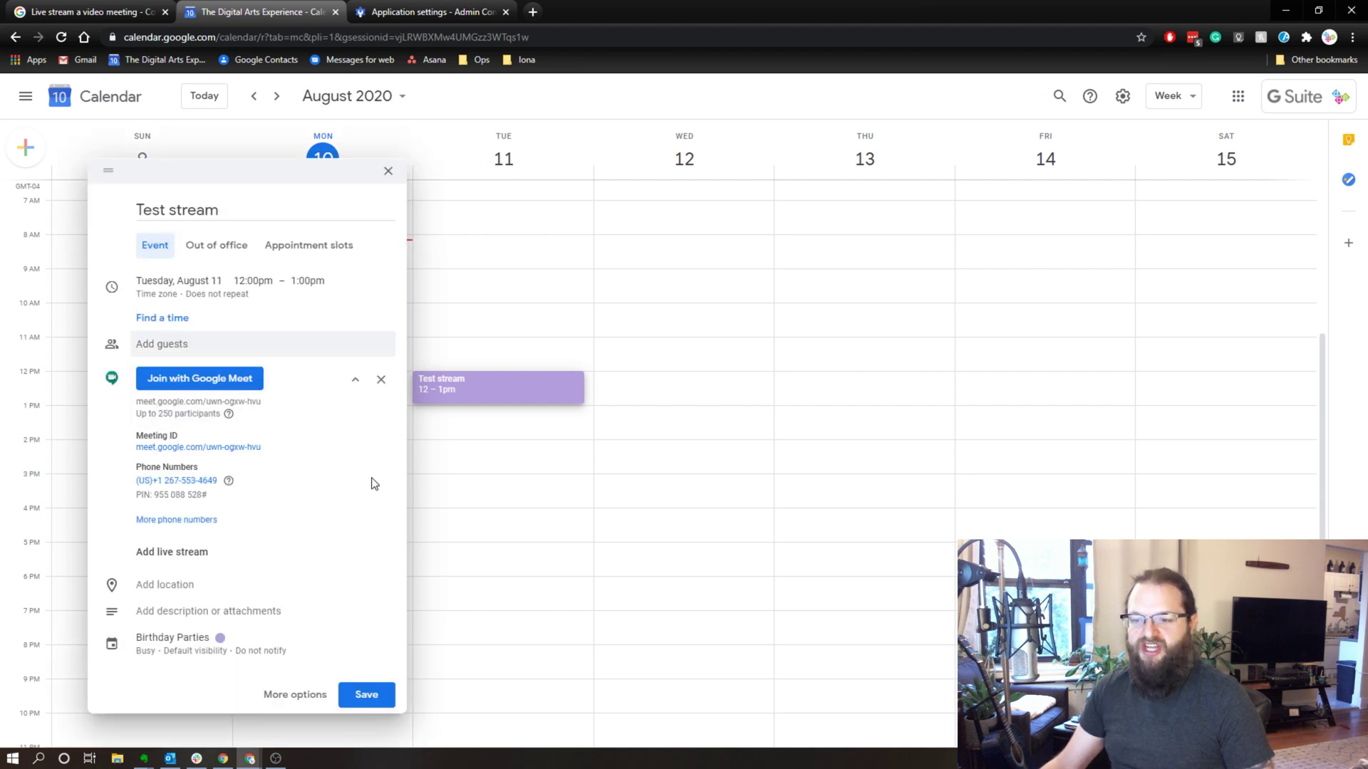
left_click(178, 555)
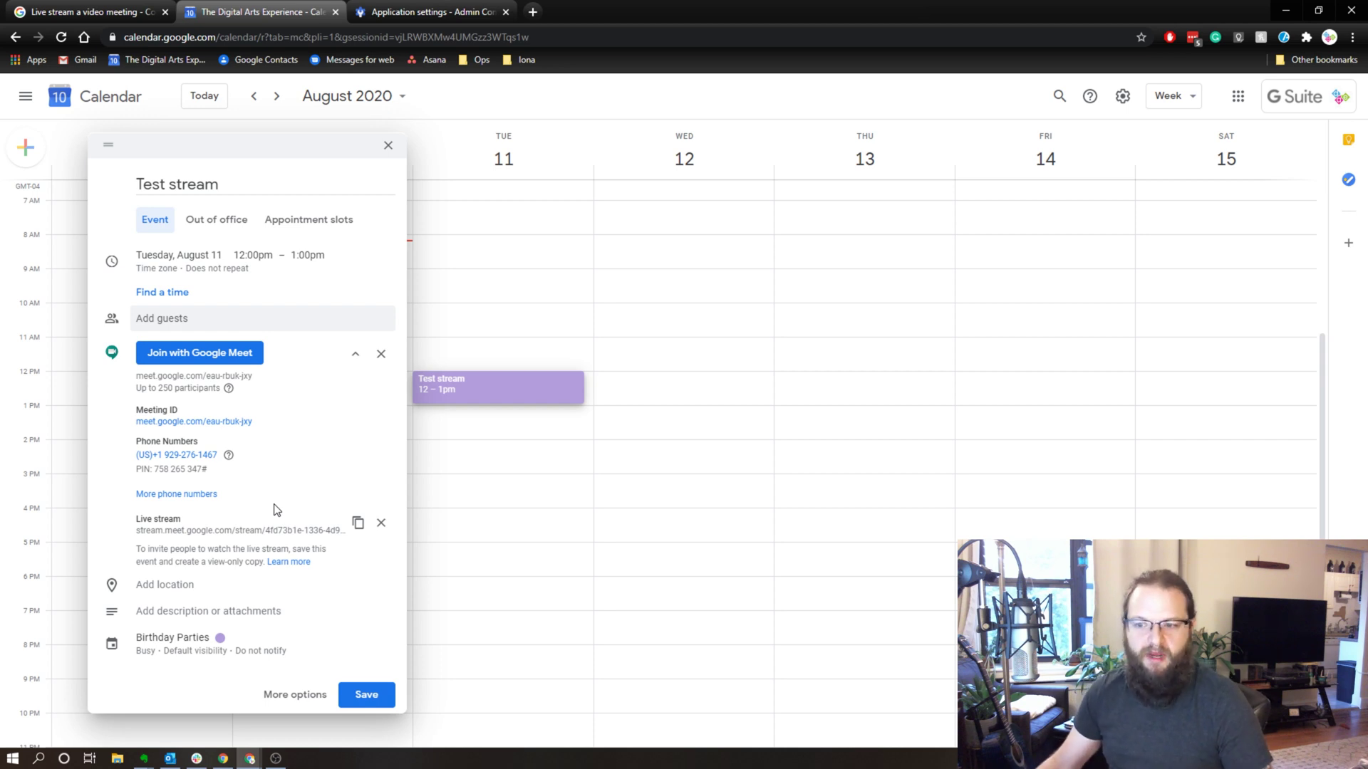
left_click(356, 525)
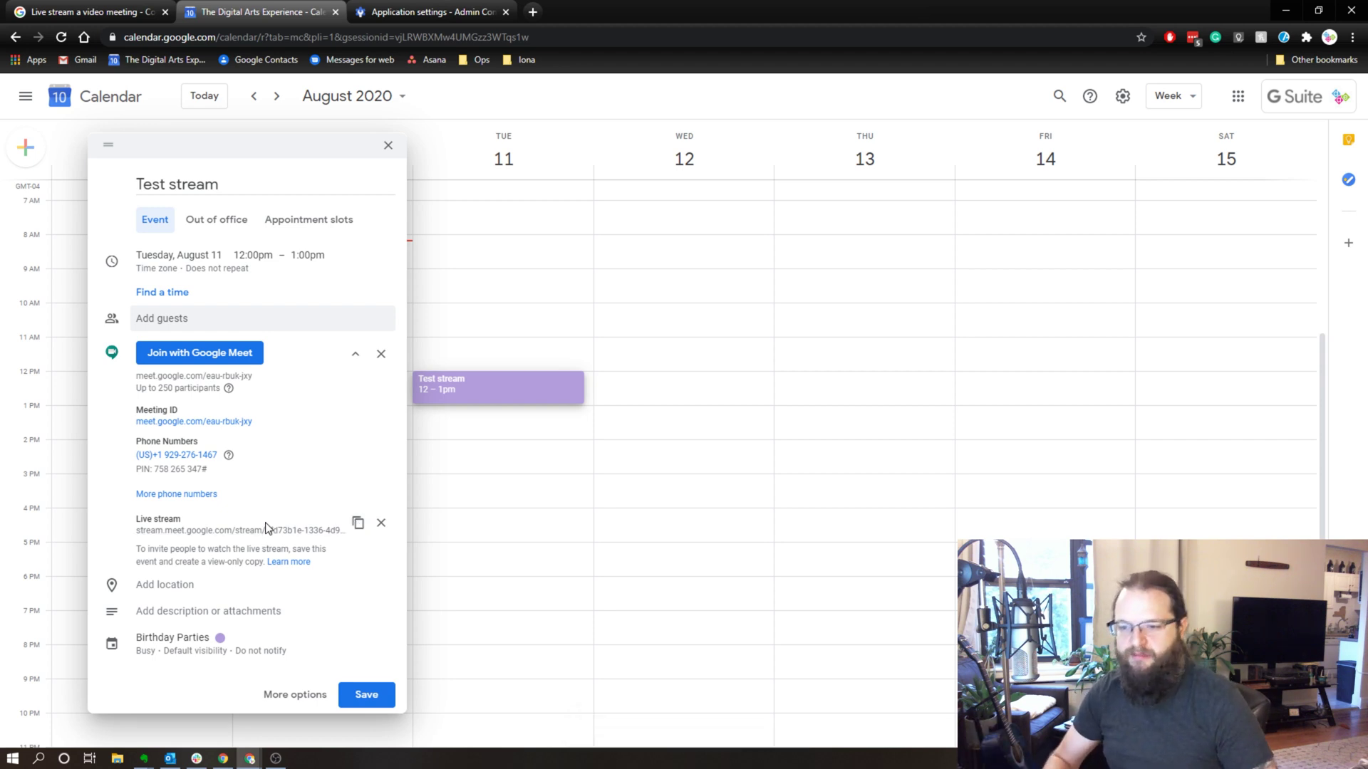
left_click(360, 696)
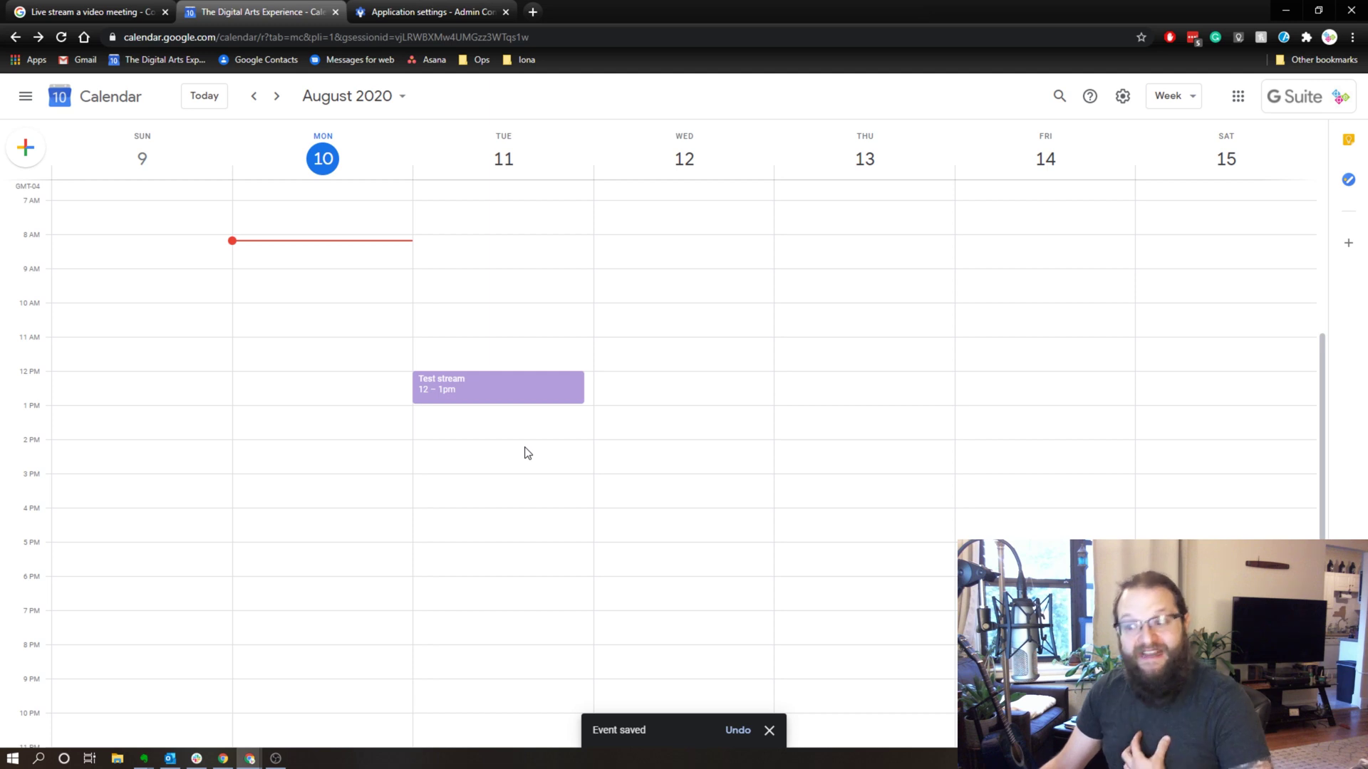
Create a view-only copy of the Test stream event and save it as "[Live stream] Test stream".
left_click(498, 401)
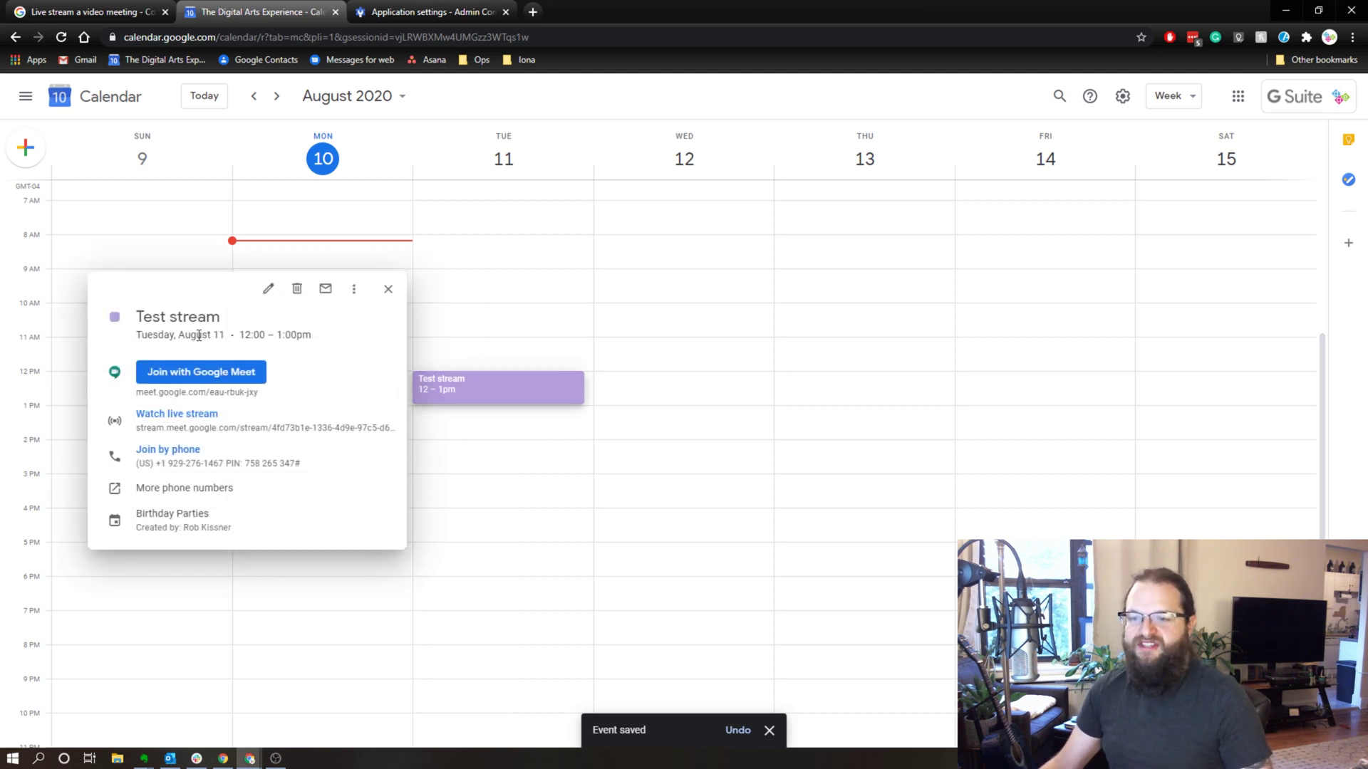
left_click(268, 289)
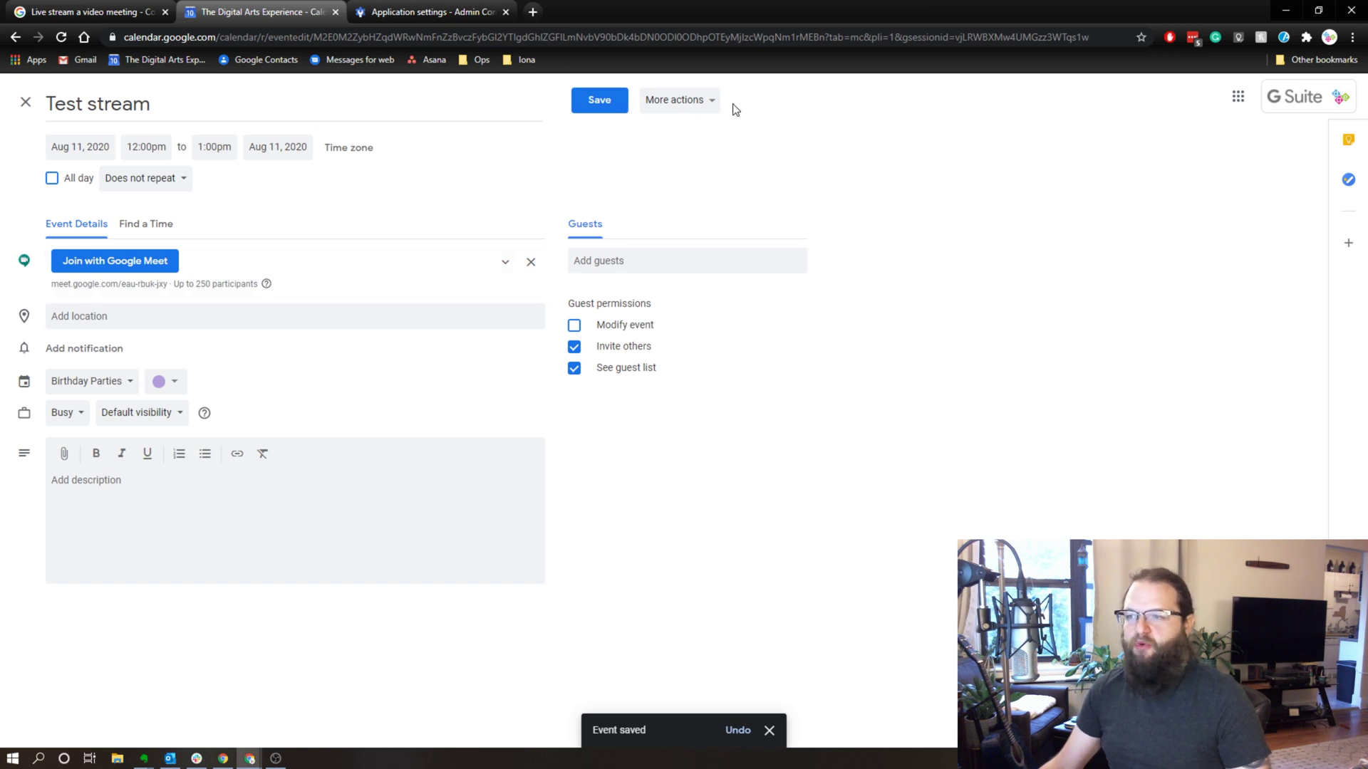
left_click(711, 107)
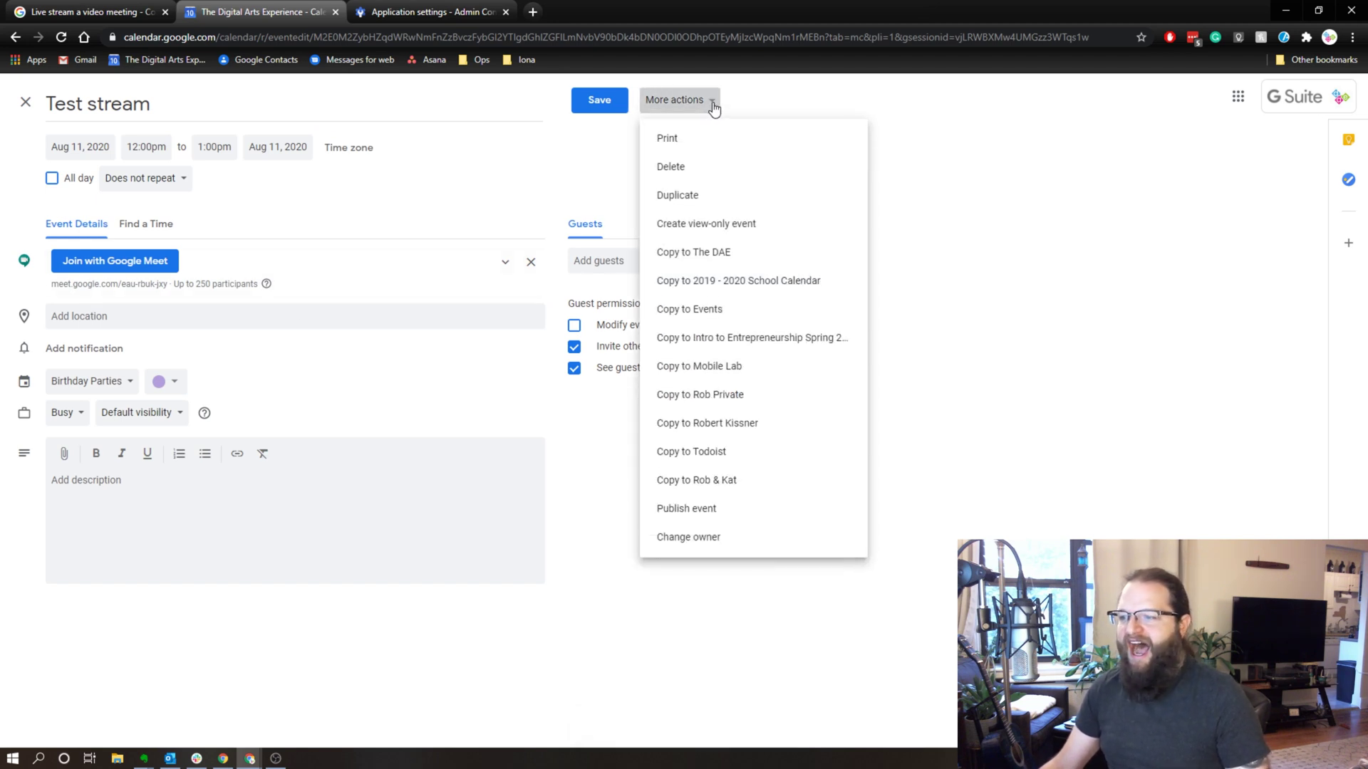
left_click(718, 228)
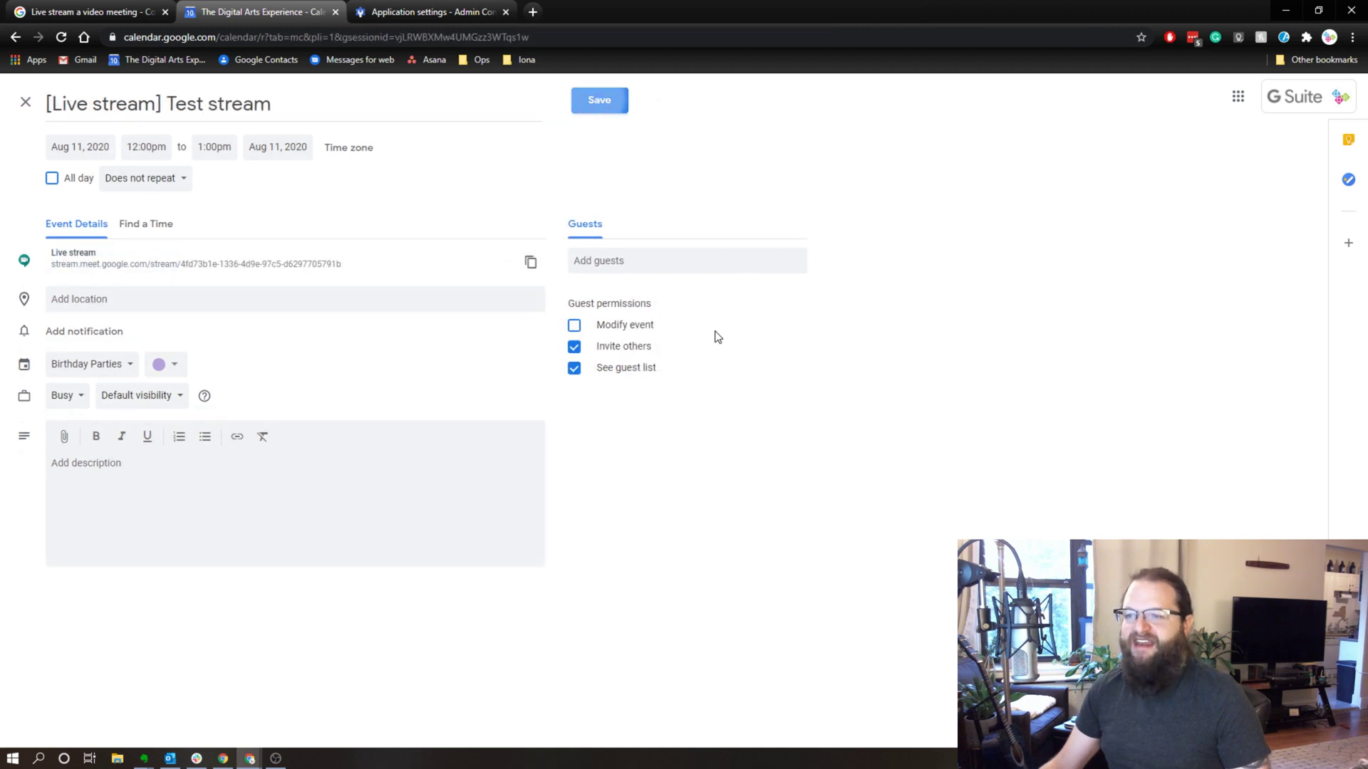
left_click(597, 101)
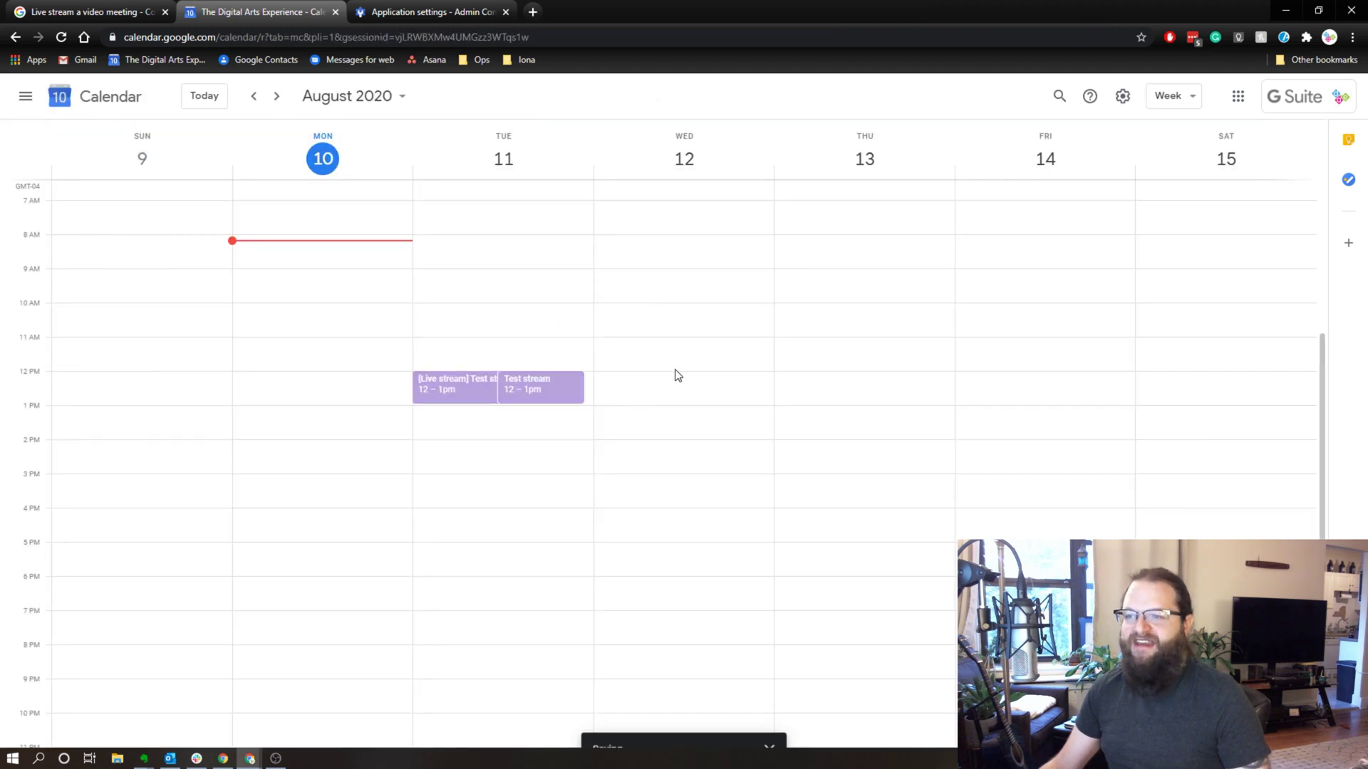
Compare the details of the Test stream event and its view-only copy, including the copy's full edit page.
left_click(530, 396)
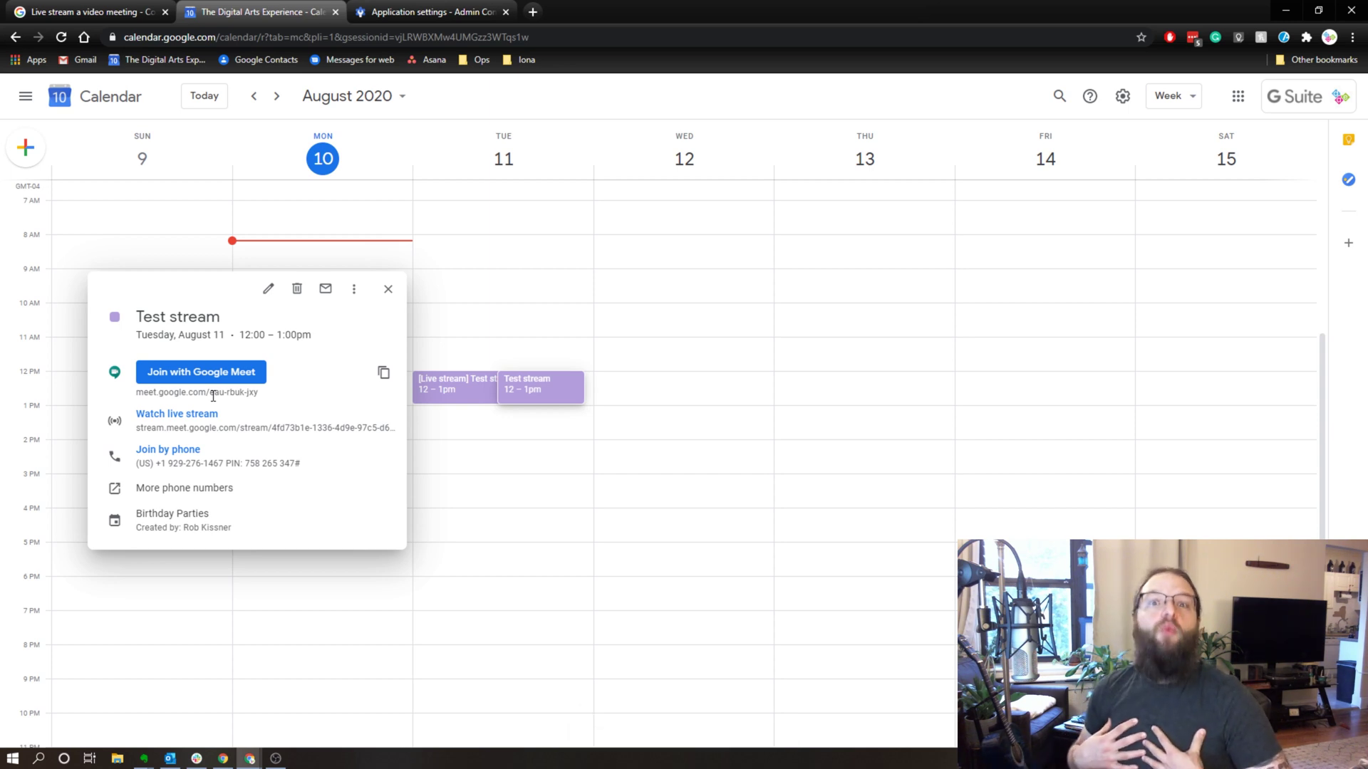
left_click(385, 295)
left_click(466, 392)
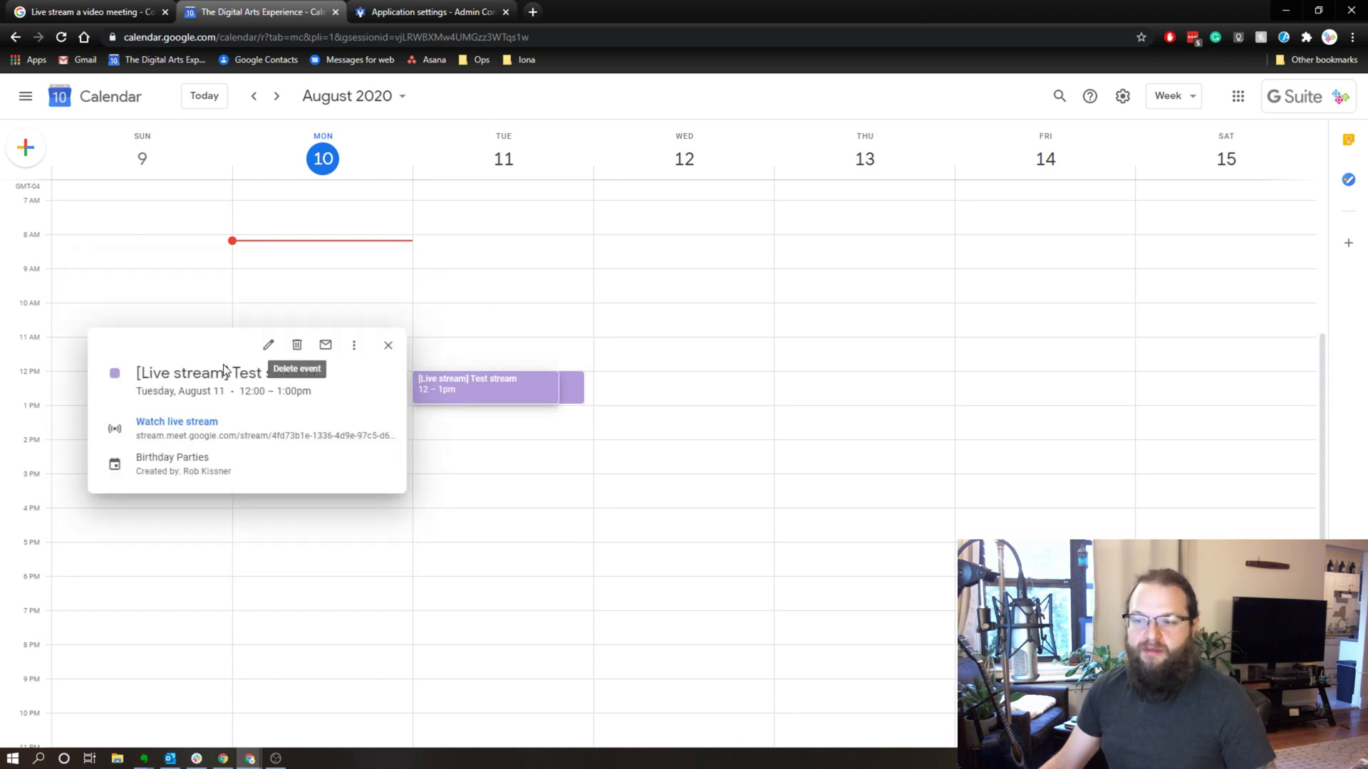
left_click(269, 347)
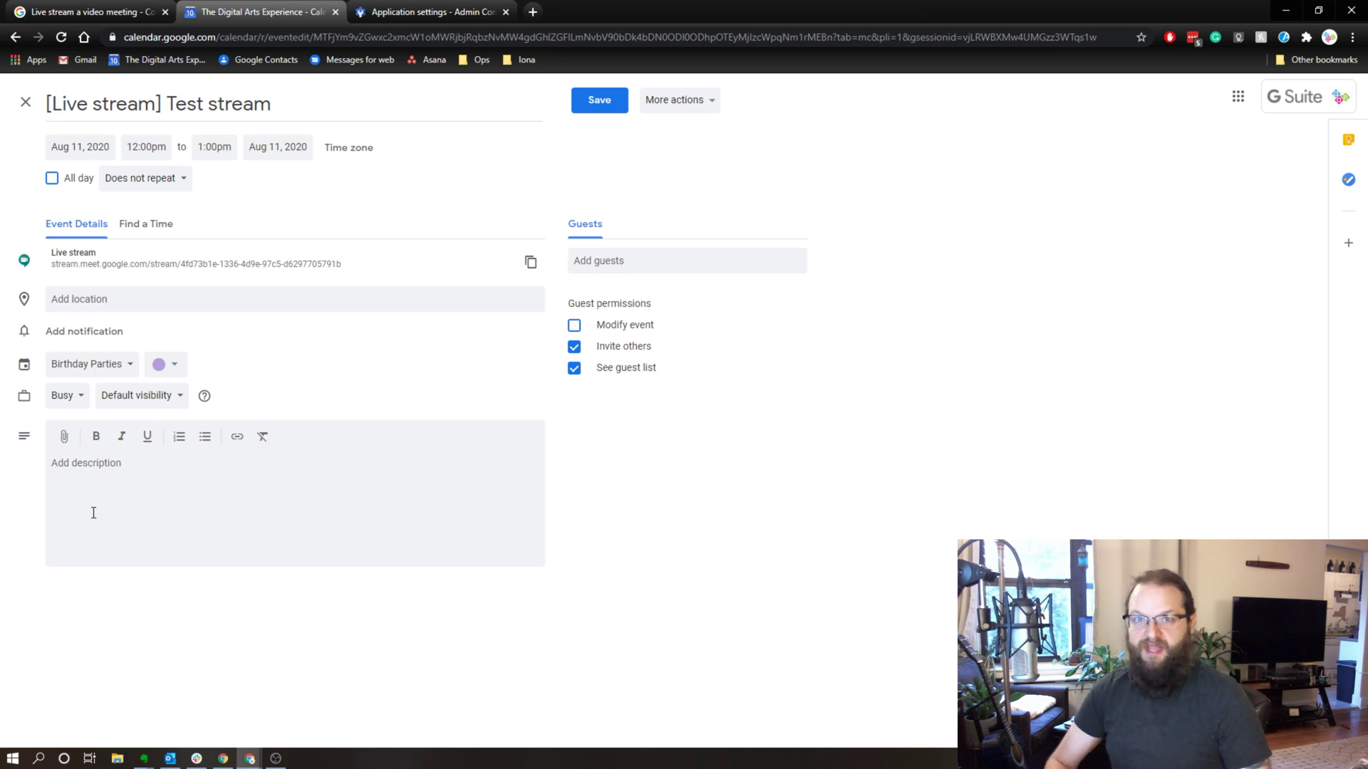
Read the Google Meet Help article on who can view a live stream and which browsers are supported.
key("ctrl+1")
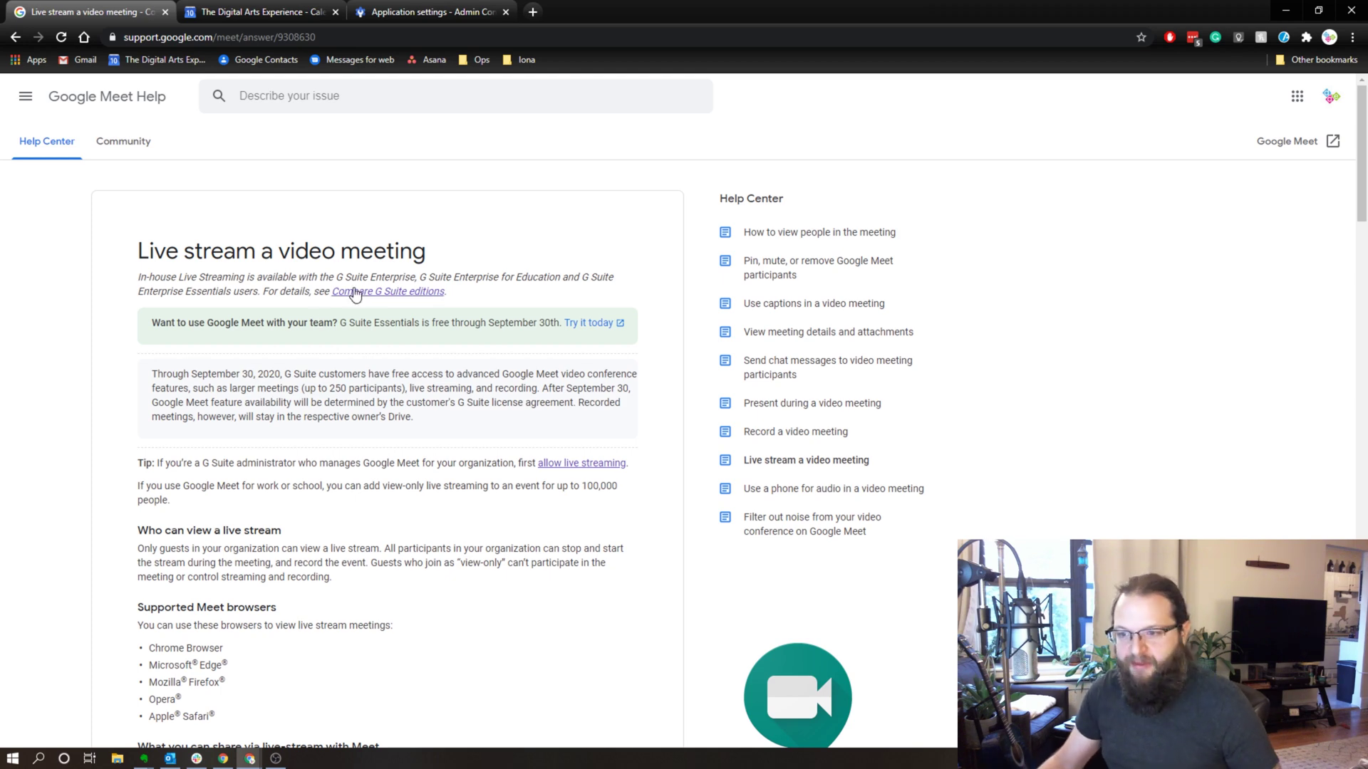
scroll(438, 498, "down", 2)
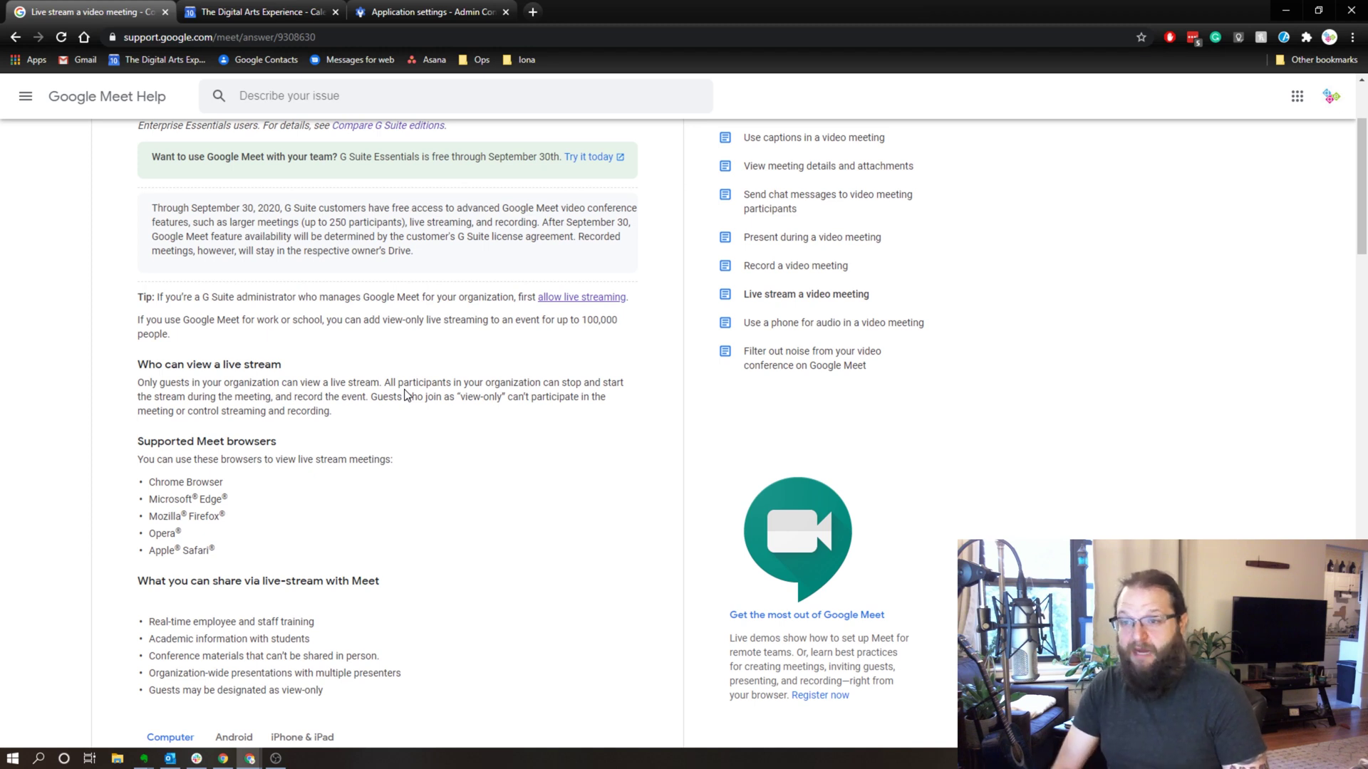
View the live stream page from the [Live stream] Test stream event, close it and return to the help article.
left_click(231, 14)
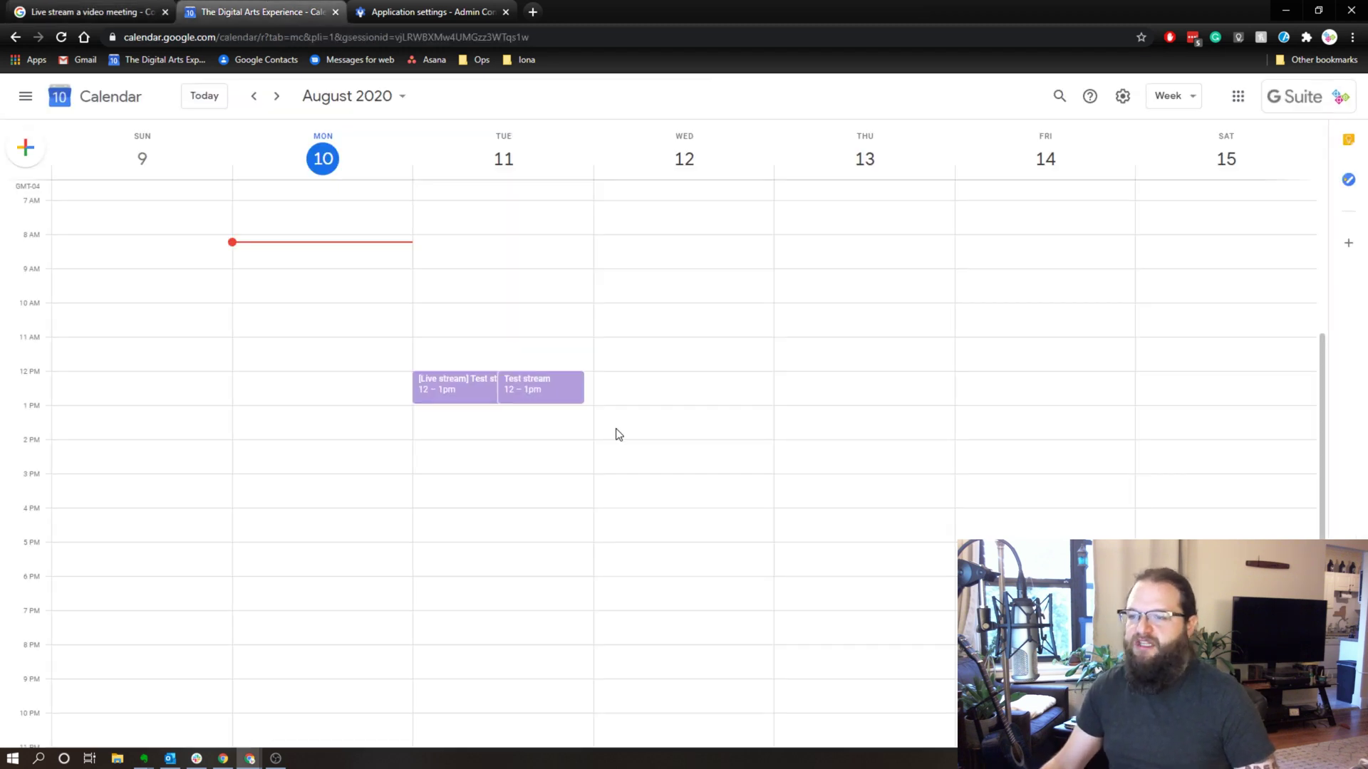
left_click(450, 397)
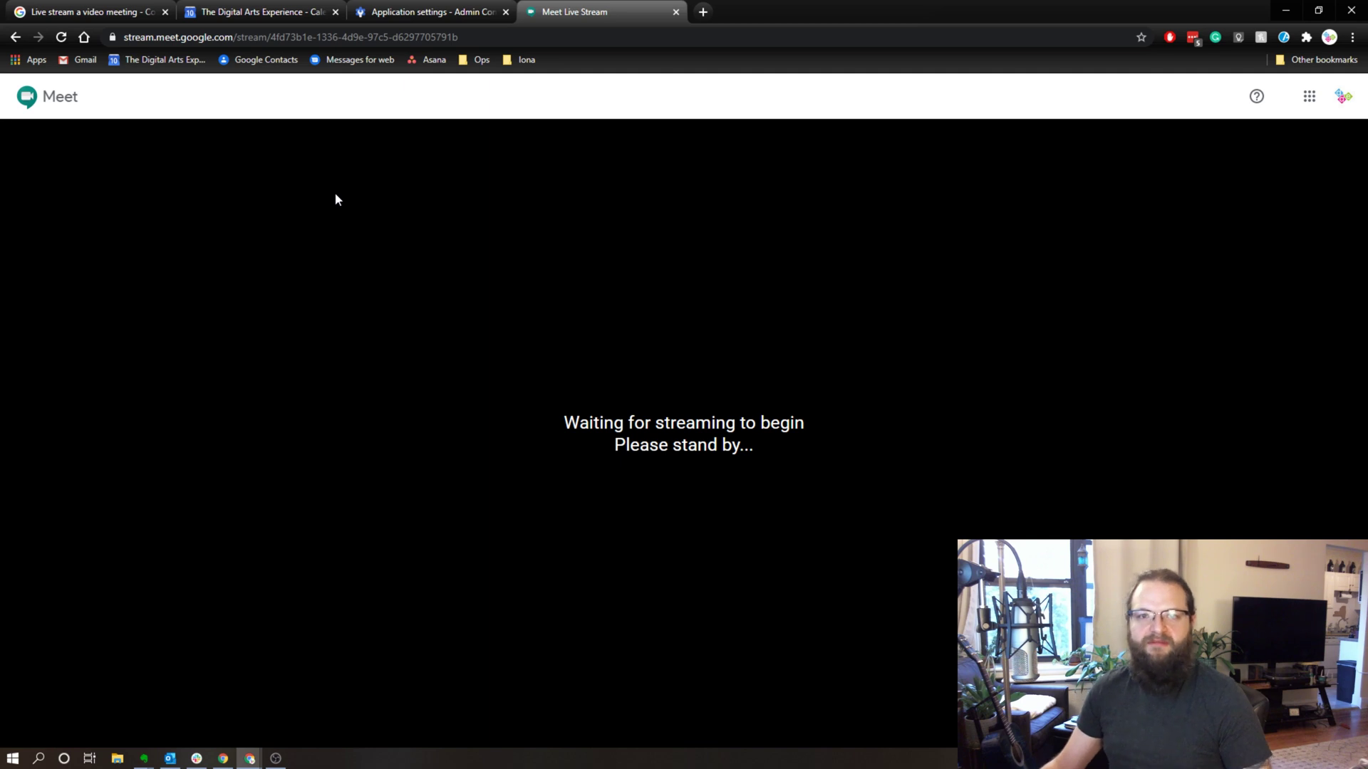
left_click(677, 13)
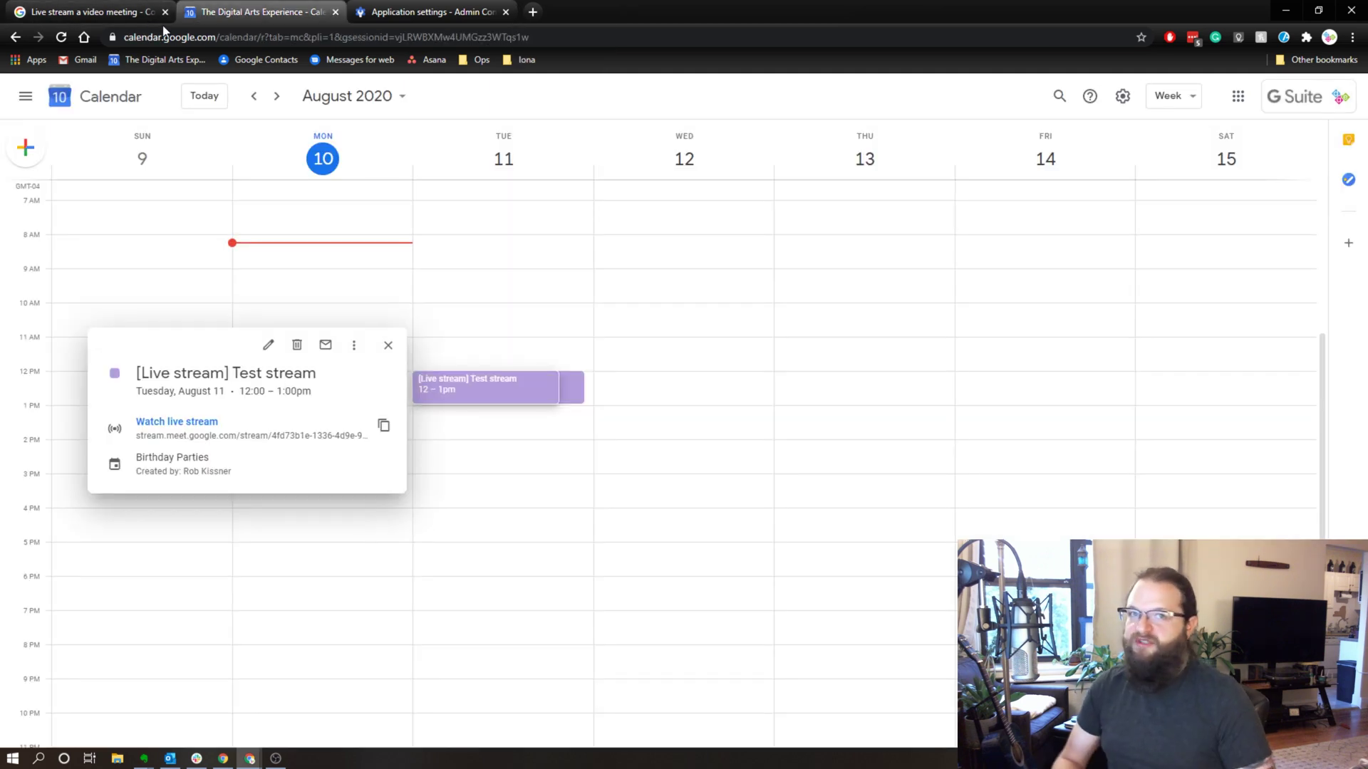
left_click(105, 14)
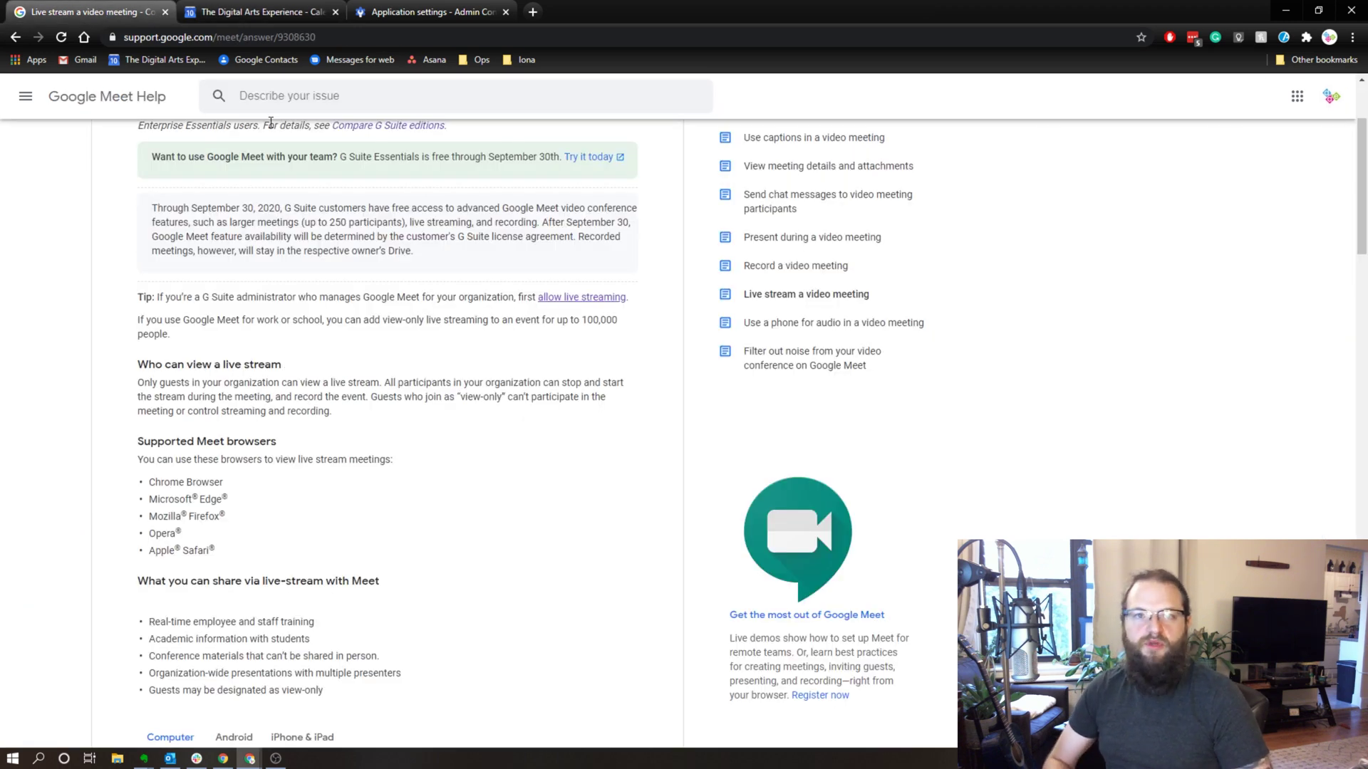